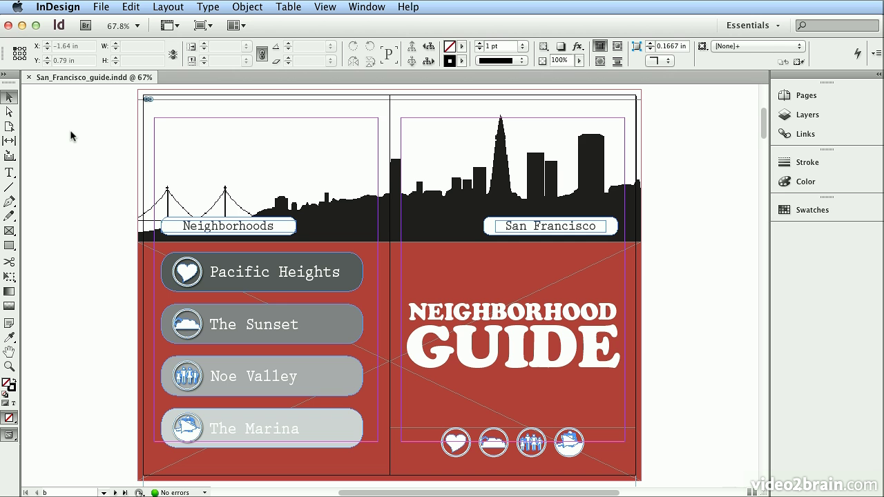
Move the San Francisco label off the skyline onto the red area just above the NEIGHBORHOOD GUIDE title using the Selection tool.
key(t)
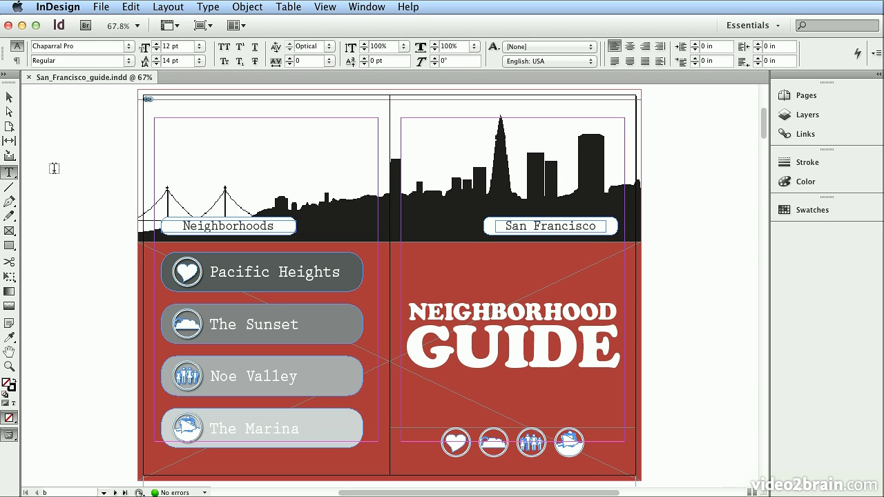
key(Escape)
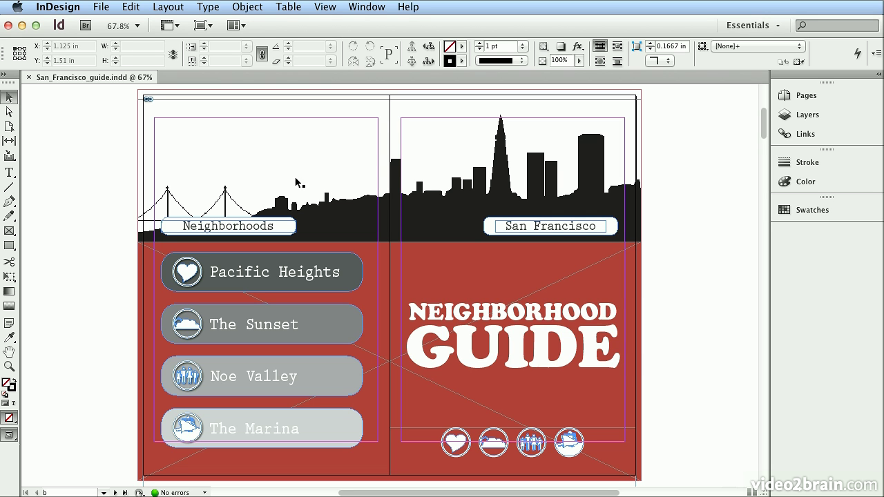
drag(521, 226, 481, 249)
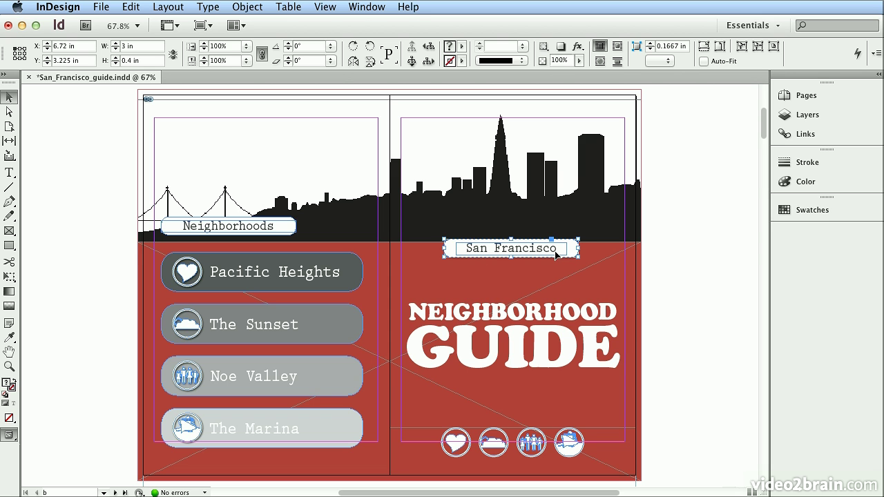
drag(555, 255, 516, 276)
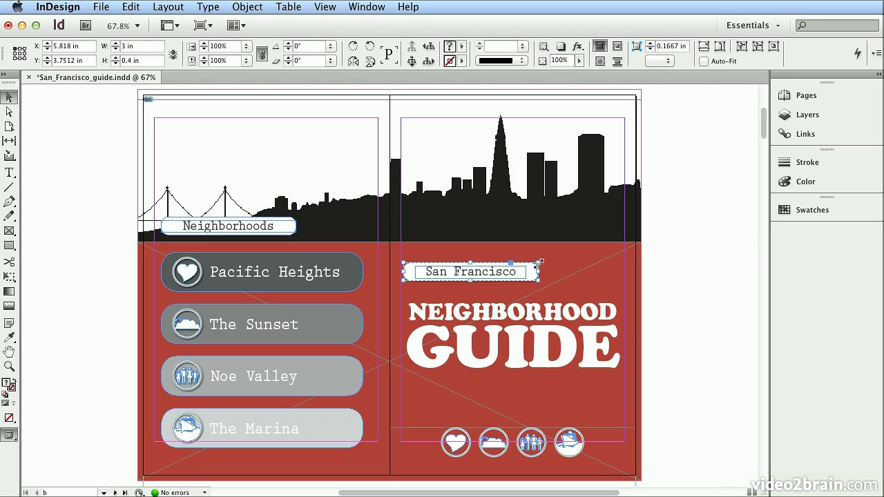
Enlarge the San Francisco label to about 3.9 by 1.25 in and rotate it to about -7°, overlapping the skyline.
drag(538, 262, 567, 239)
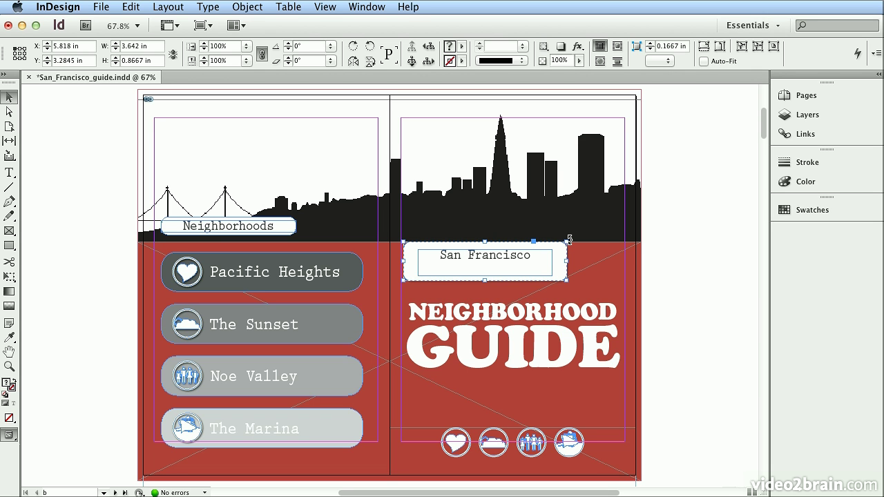
drag(569, 239, 573, 261)
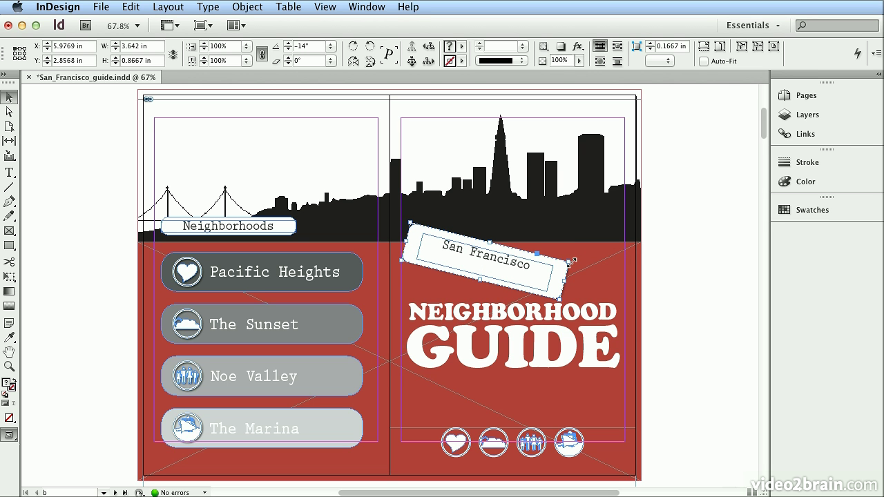
drag(569, 260, 588, 225)
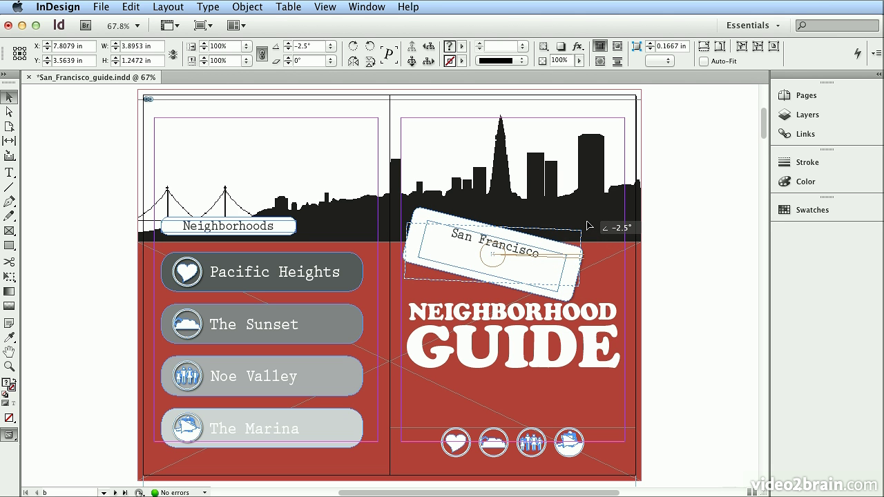
mouse_move(588, 225)
mouse_down()
mouse_move(568, 249)
mouse_move(575, 231)
mouse_up()
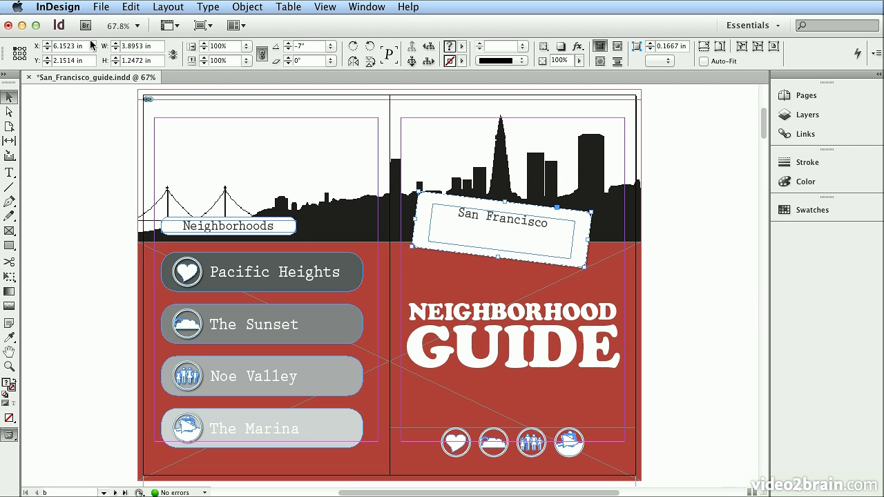
Revert San_Francisco_guide.indd to its last saved version to discard the label changes.
click(100, 9)
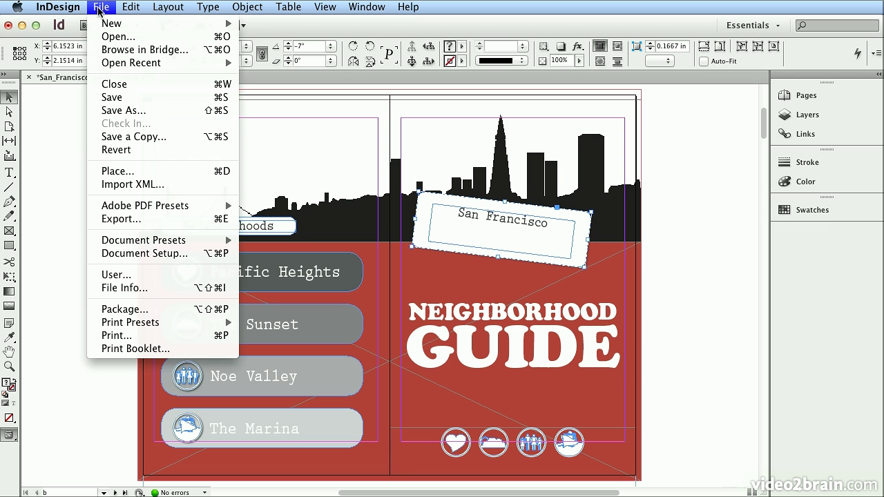
click(116, 152)
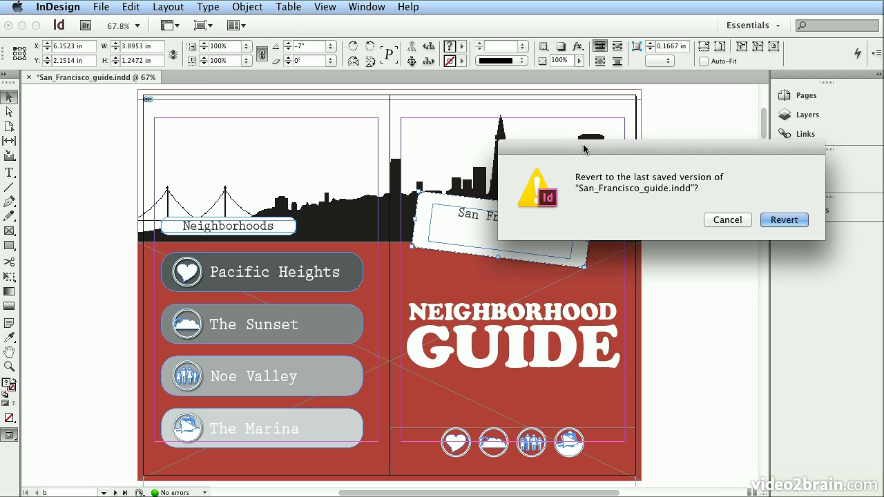
drag(577, 152, 400, 183)
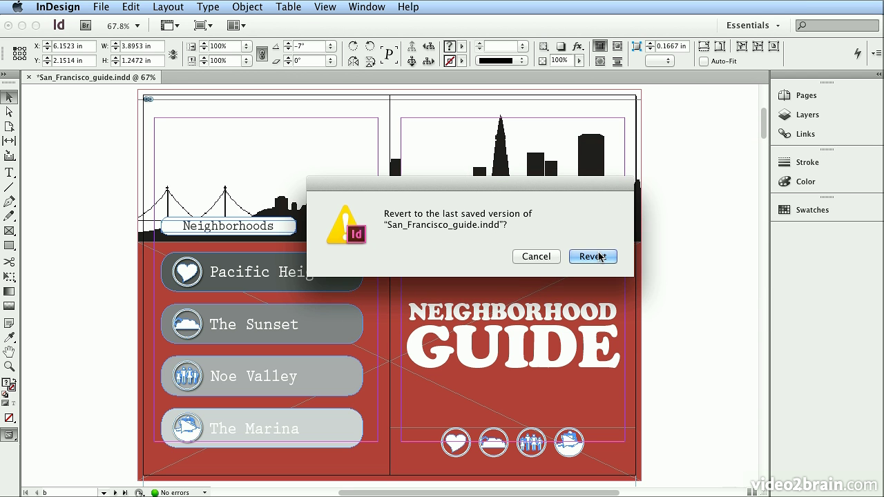
click(597, 254)
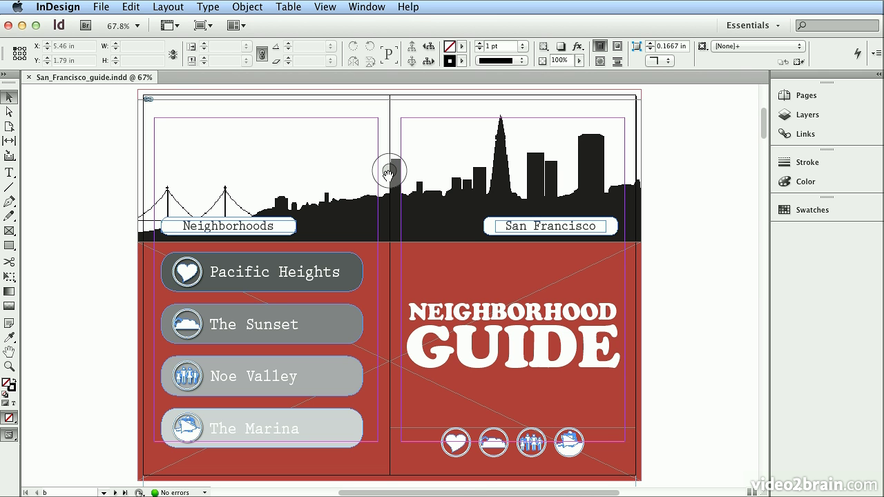
Move the skyline picture together with its frame to about X 0 in, Y 0.17 in.
click(601, 169)
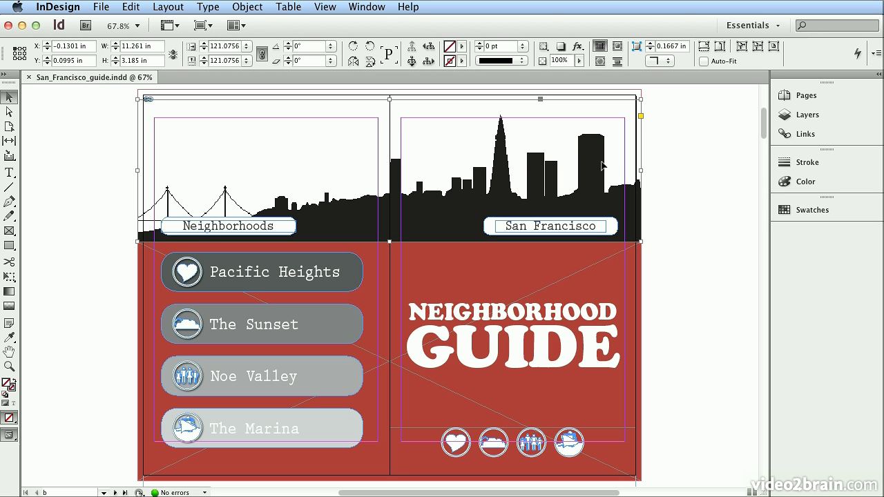
drag(602, 166, 600, 138)
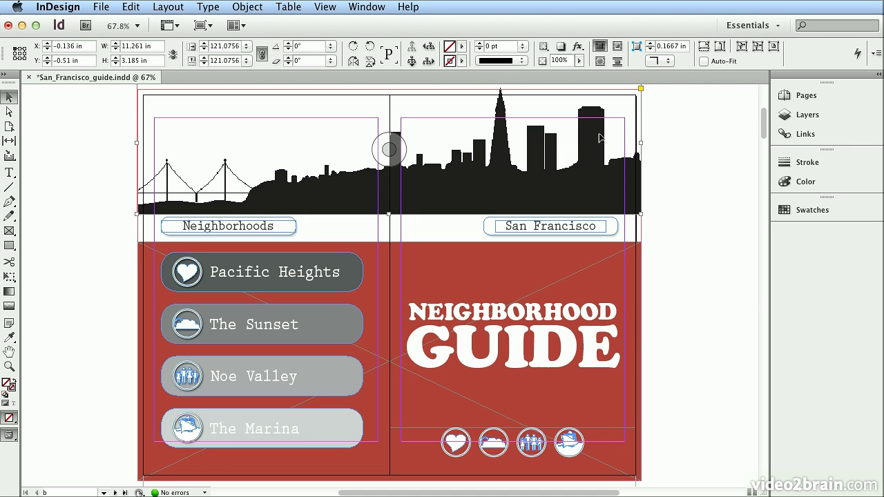
drag(599, 138, 618, 173)
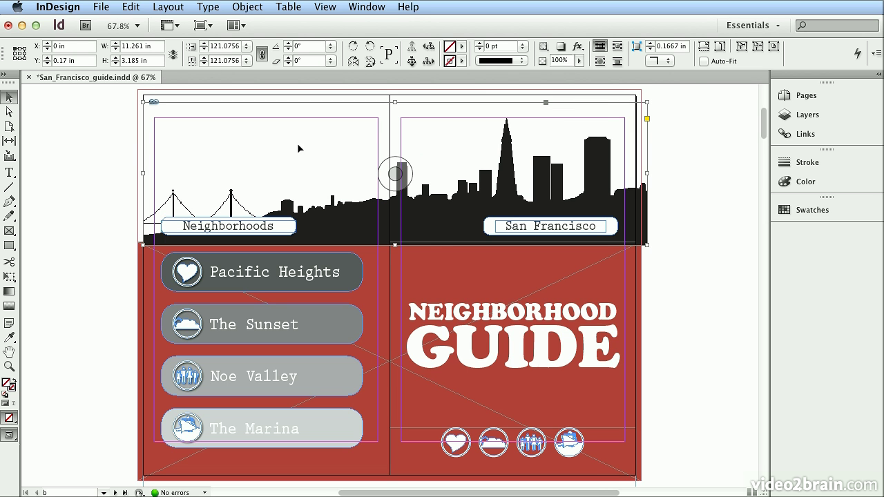
Shift the skyline image far left and slightly up inside its stationary frame using the content grabber.
click(401, 176)
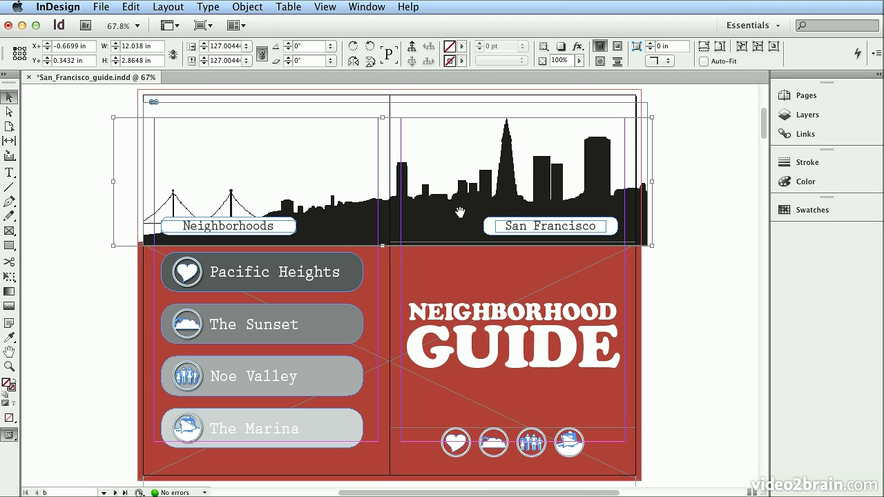
drag(456, 215, 265, 192)
drag(423, 196, 387, 206)
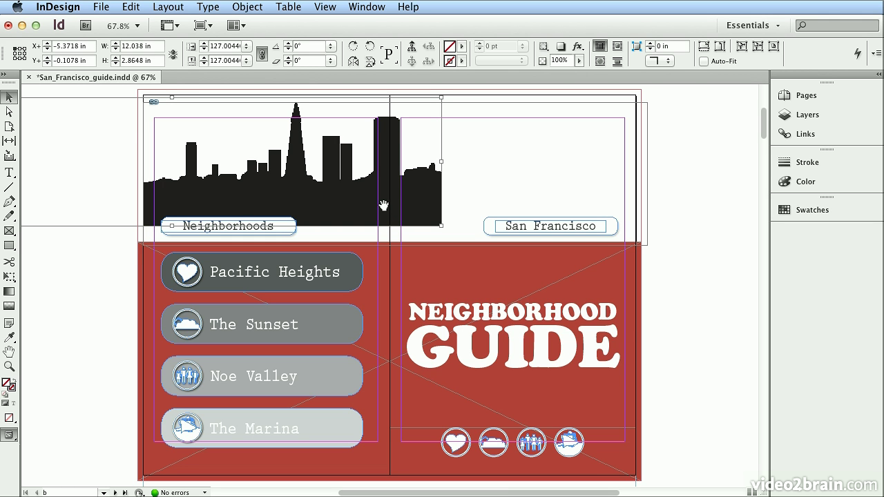
Revert San_Francisco_guide.indd to its last saved version to discard the skyline frame and image moves.
click(104, 7)
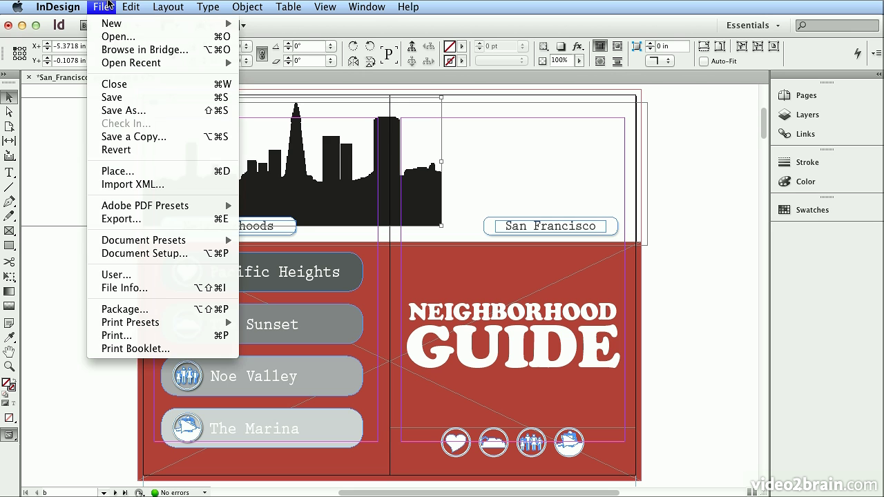
click(119, 156)
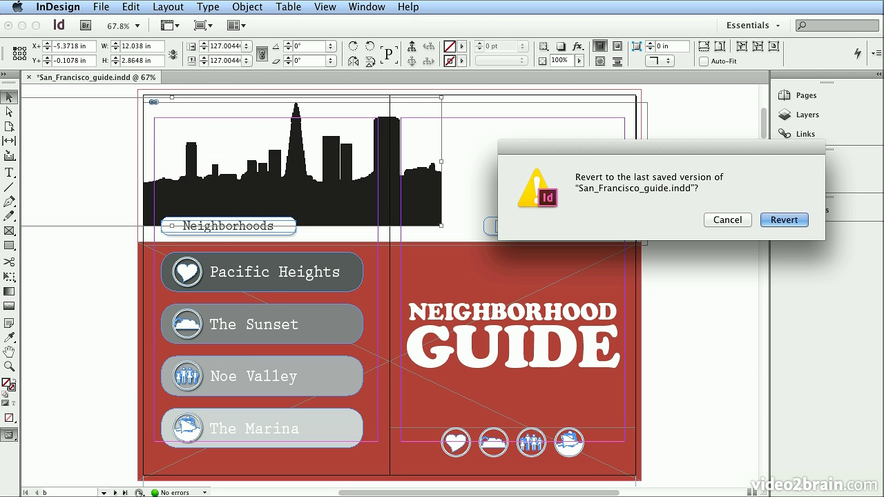
click(800, 221)
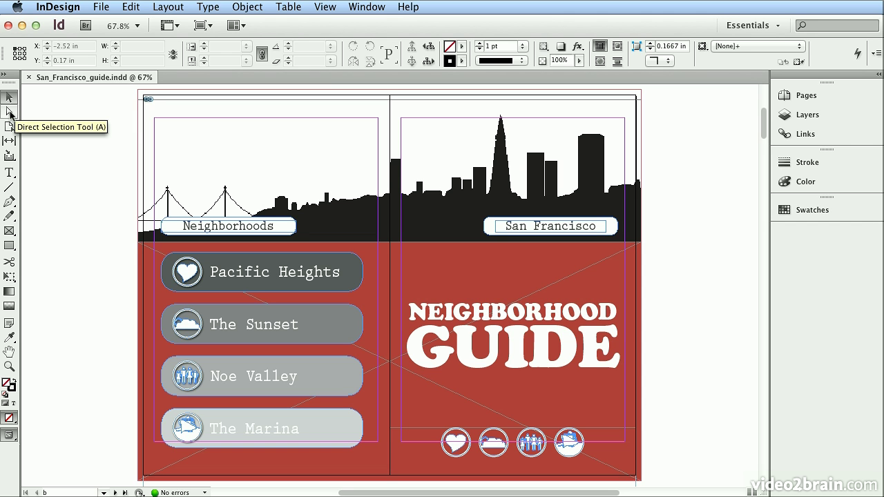
Shift the skyline image up inside its frame with the Direct Selection tool, and undo that move.
click(9, 112)
click(321, 201)
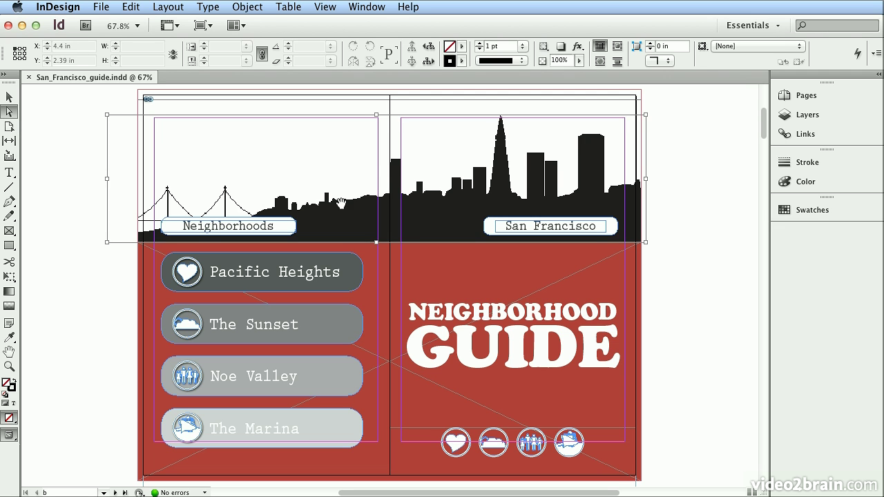
drag(355, 207, 351, 187)
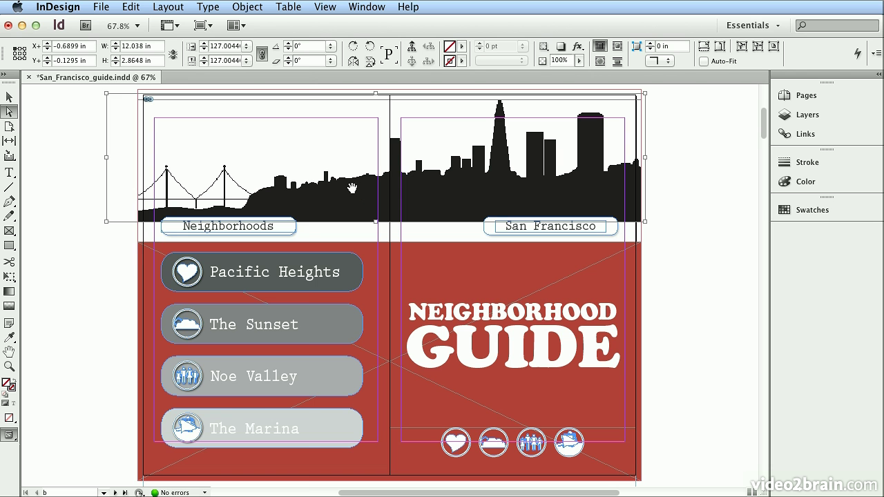
click(138, 6)
click(136, 23)
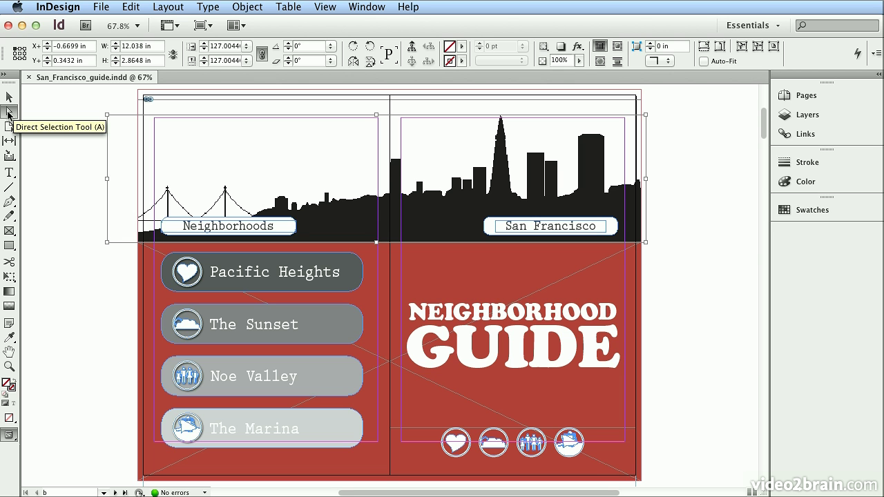
Replace the word GUIDE in the cover title with TOUR and leave text editing with the frame selected.
double_click(508, 339)
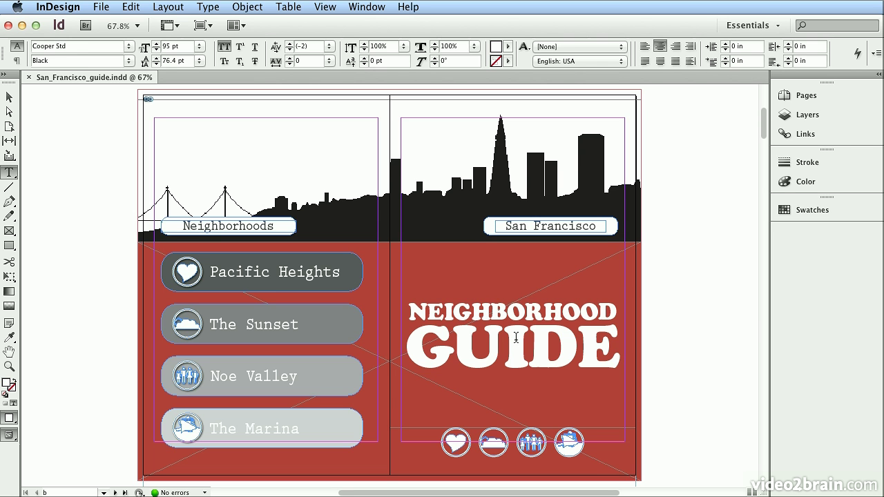
drag(497, 338, 458, 336)
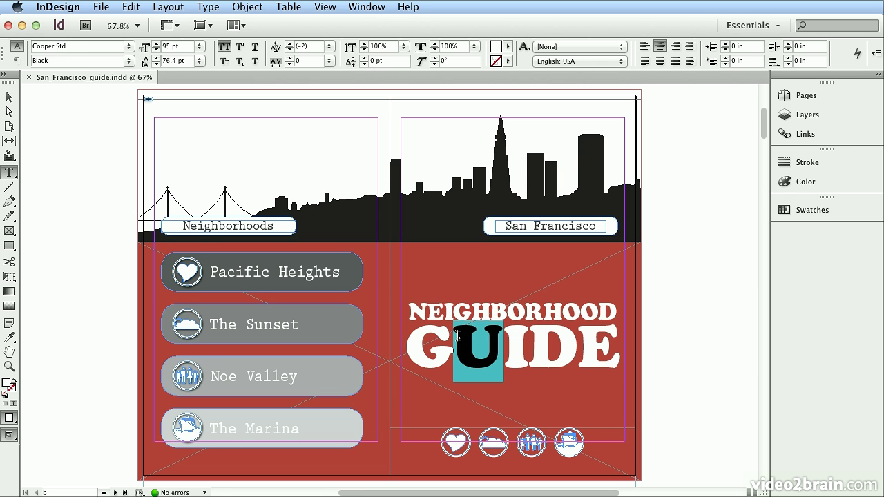
click(505, 350)
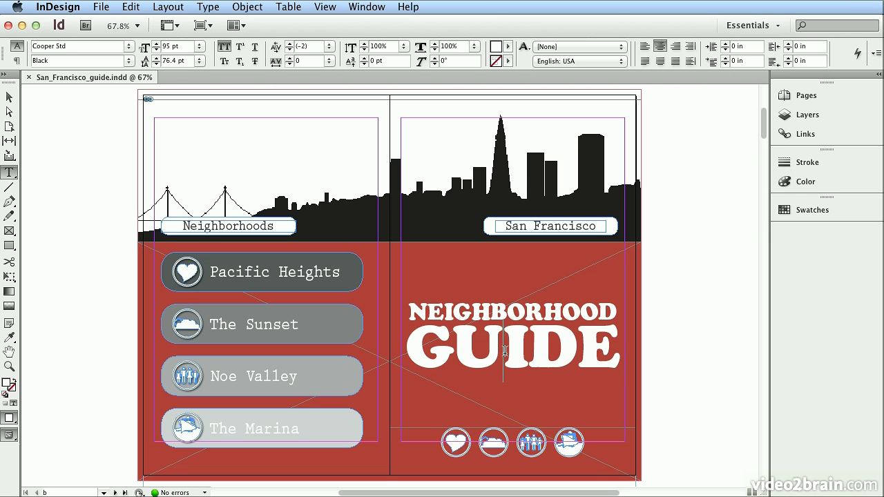
double_click(505, 351)
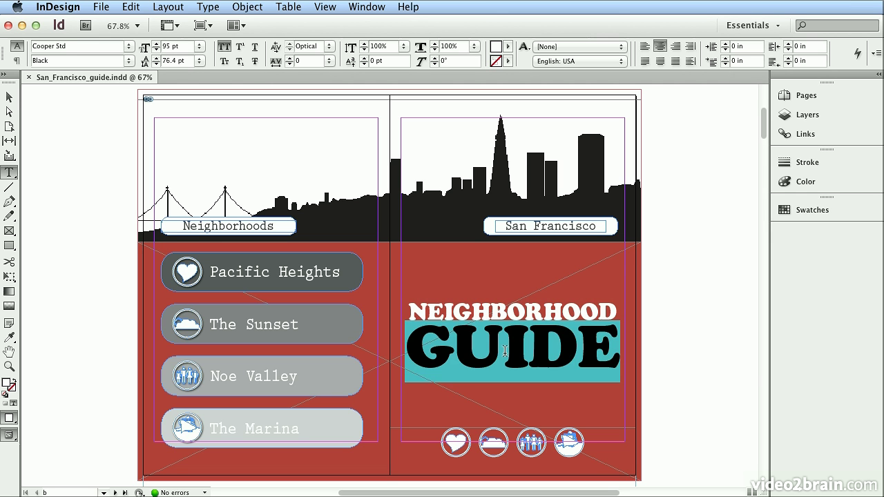
text(TOUR)
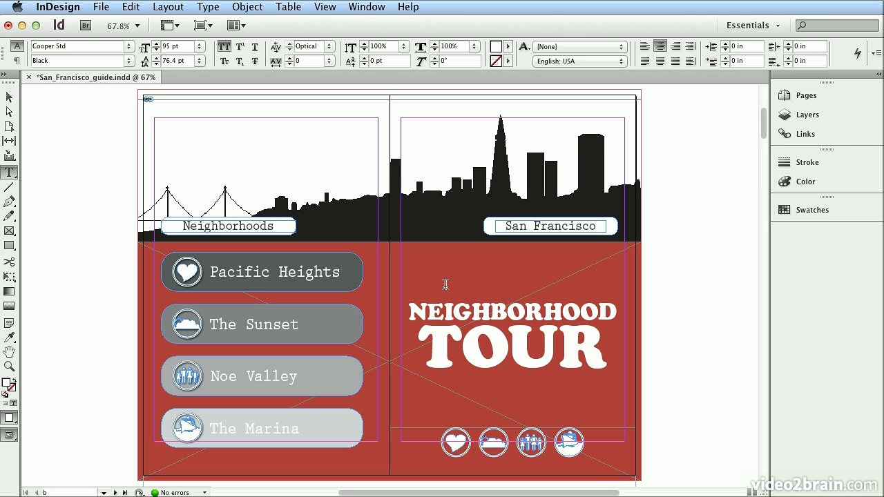
text(V)
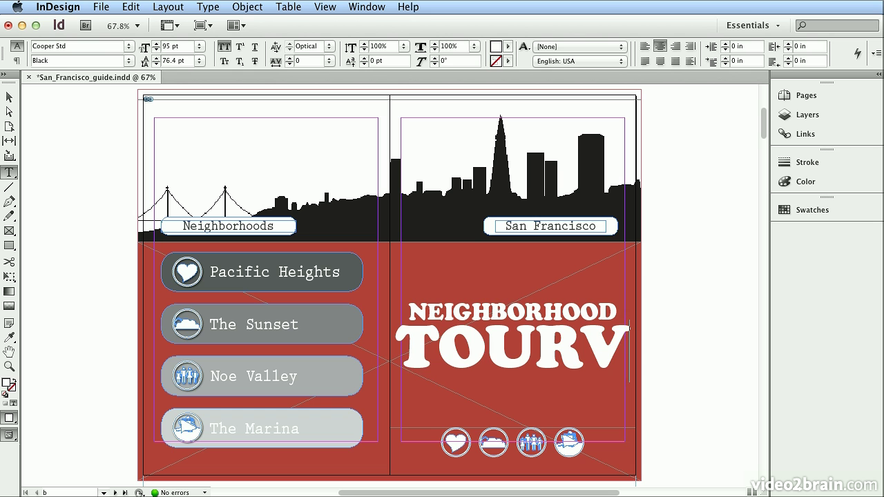
key(BackSpace)
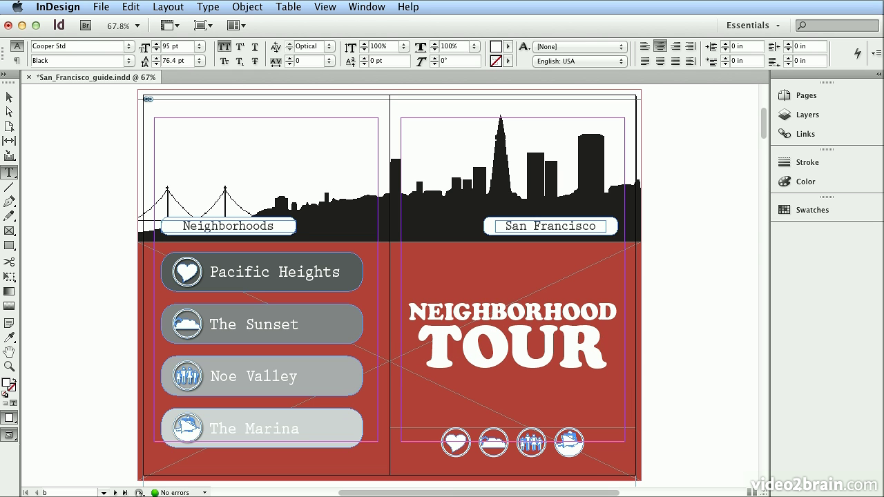
key(Escape)
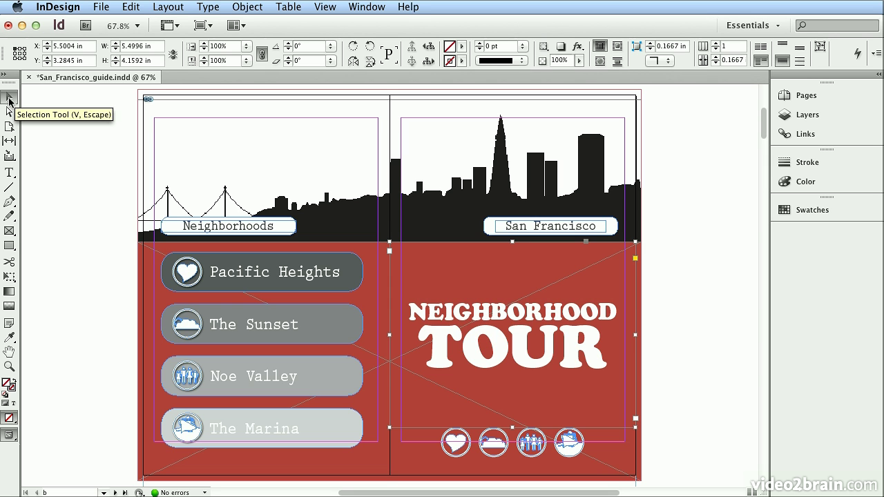
Place the text cursor after the T of TOUR with the Type tool, and pan the spread slightly left with the Hand tool.
click(10, 173)
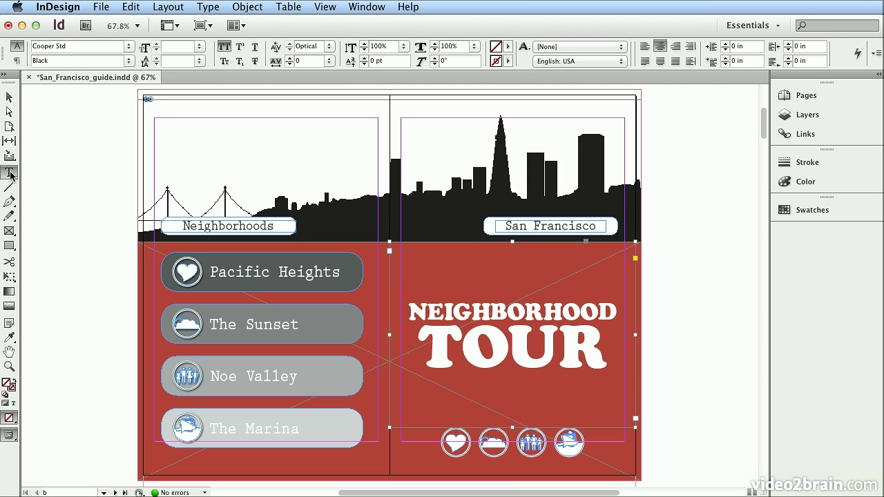
click(457, 339)
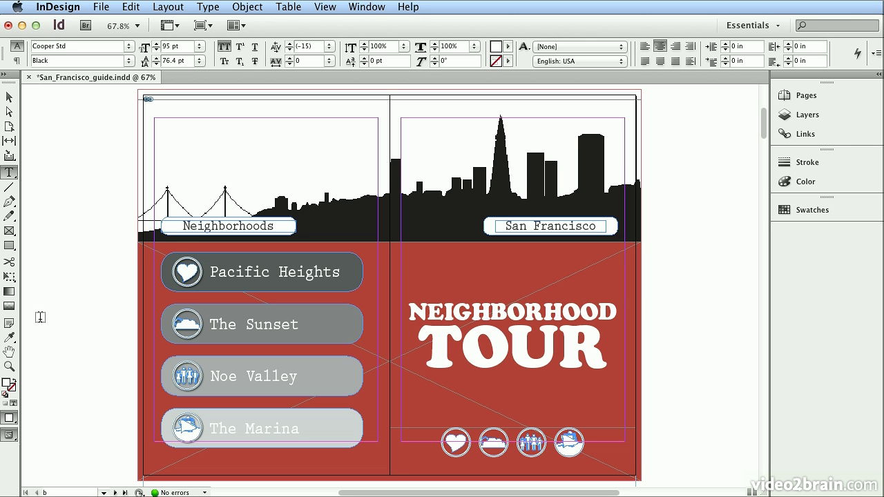
click(9, 355)
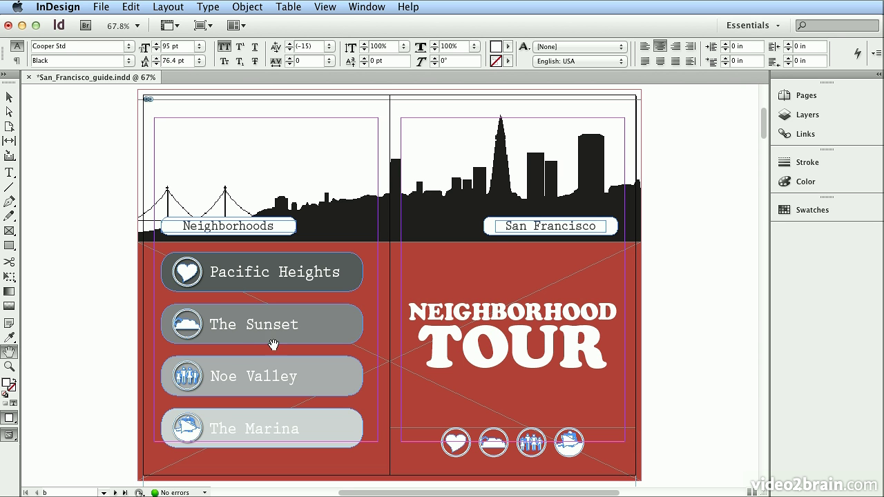
mouse_move(404, 347)
mouse_down()
mouse_move(334, 341)
mouse_move(428, 347)
mouse_move(361, 350)
mouse_move(389, 348)
mouse_up()
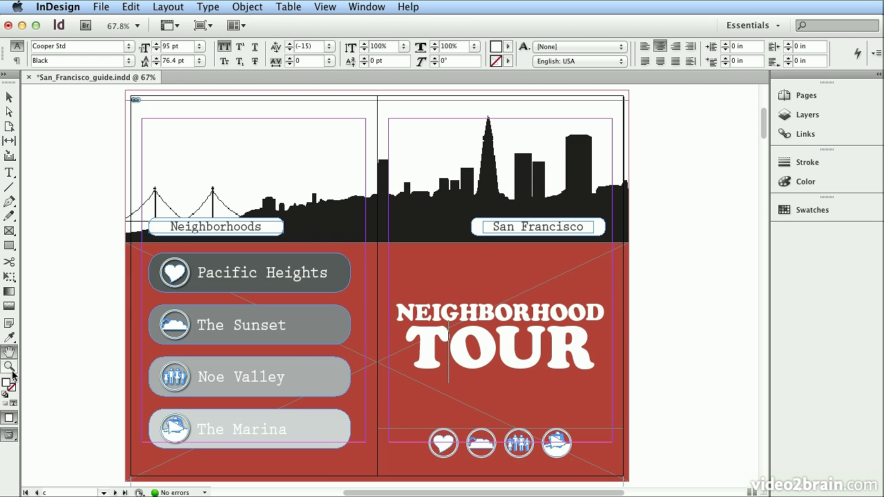
Zoom in on the cover title and magnify the ship icon below it with the Zoom tool.
click(9, 367)
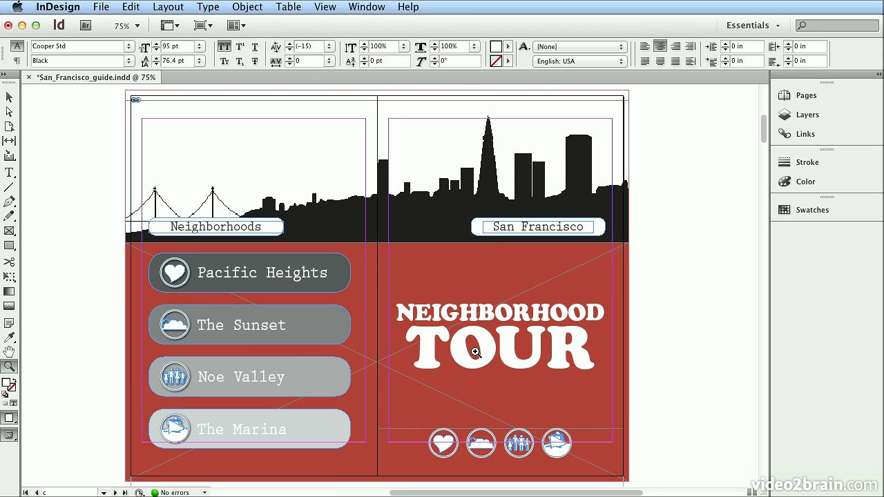
click(475, 352)
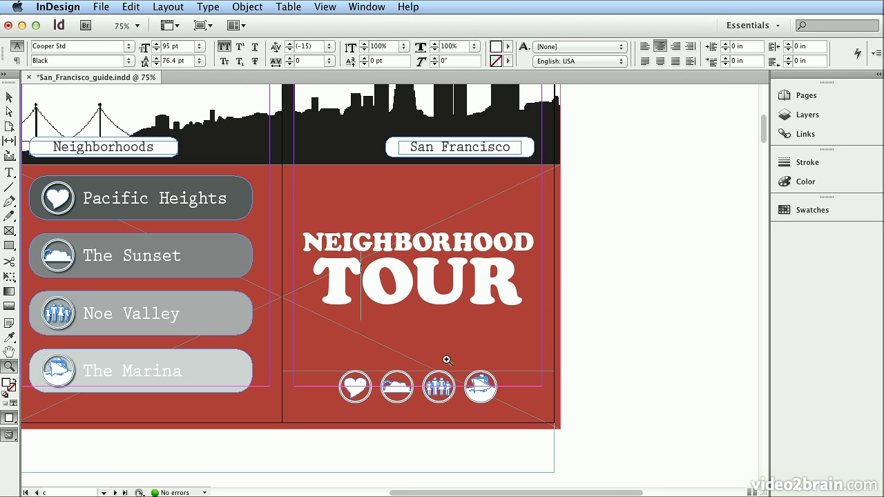
drag(450, 357, 517, 417)
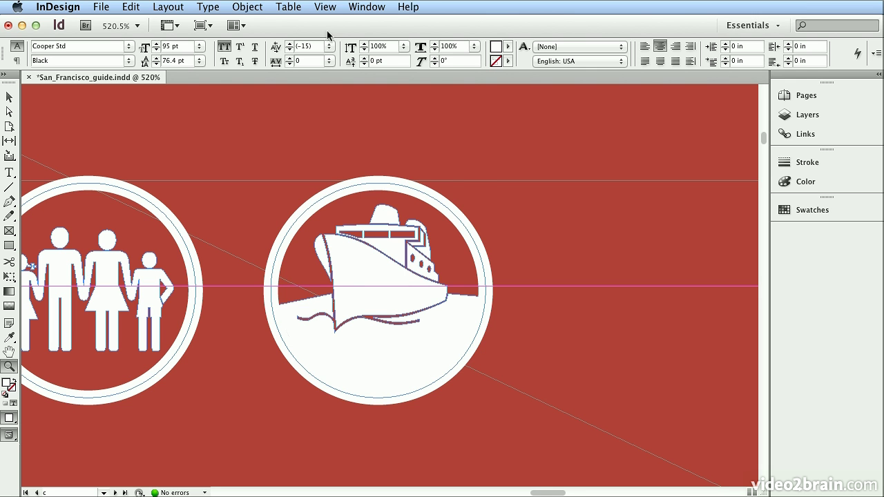
Fit the cover page in the window, and refit the view to show the whole spread.
click(324, 7)
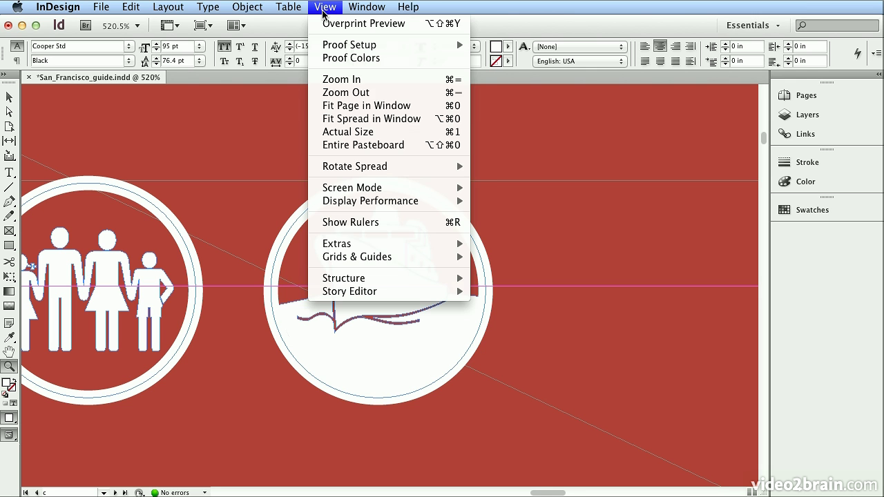
click(332, 106)
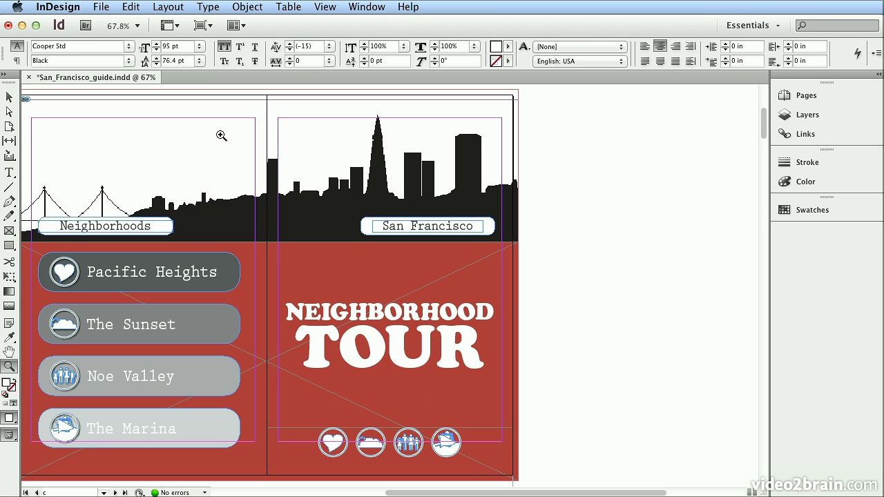
click(323, 7)
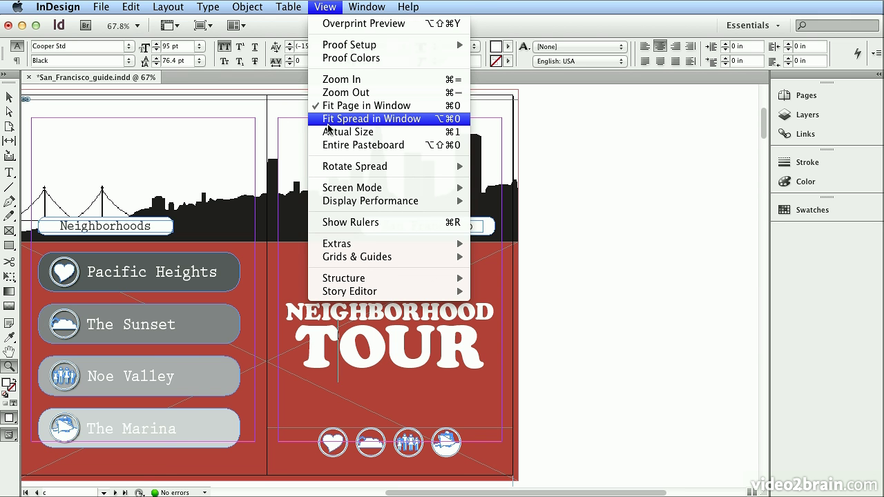
click(327, 123)
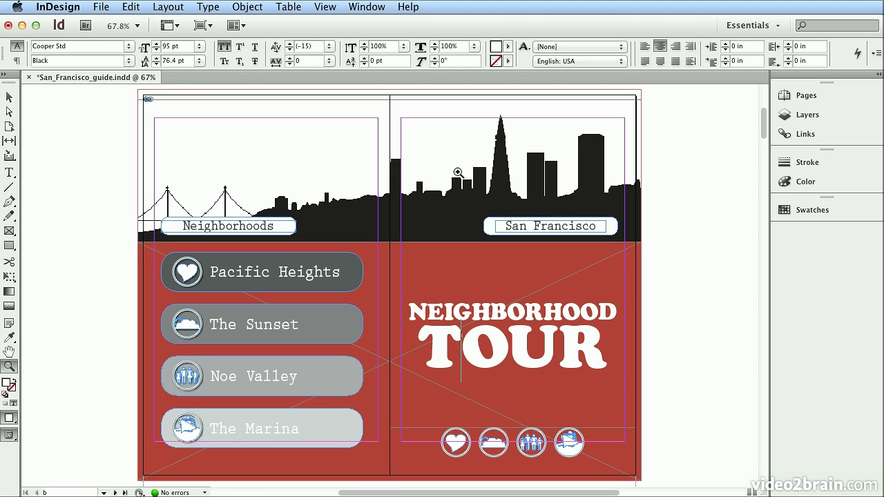
Leave text editing with the Selection tool and examine the alternative tools grouped under the Type and Pen tools.
click(8, 98)
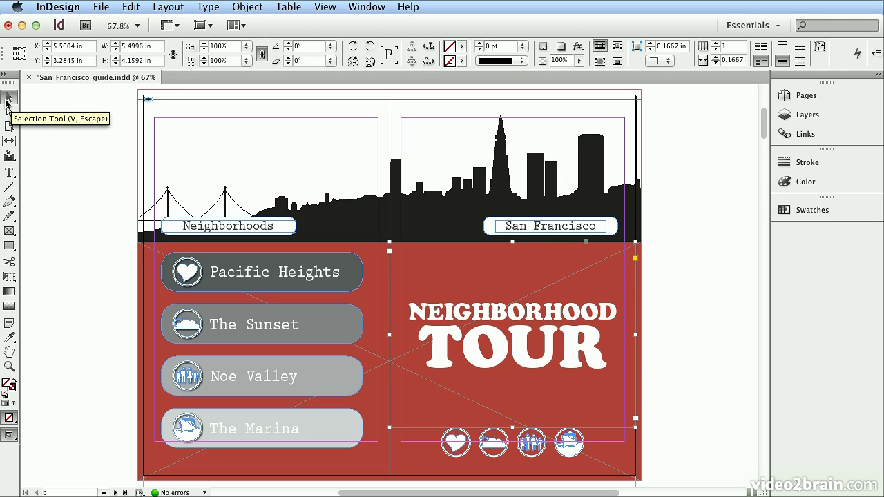
click(13, 181)
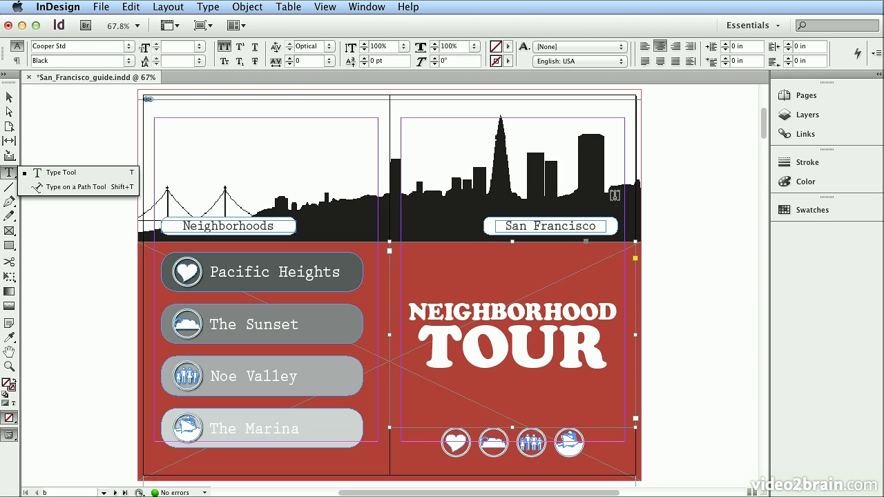
click(129, 176)
click(10, 203)
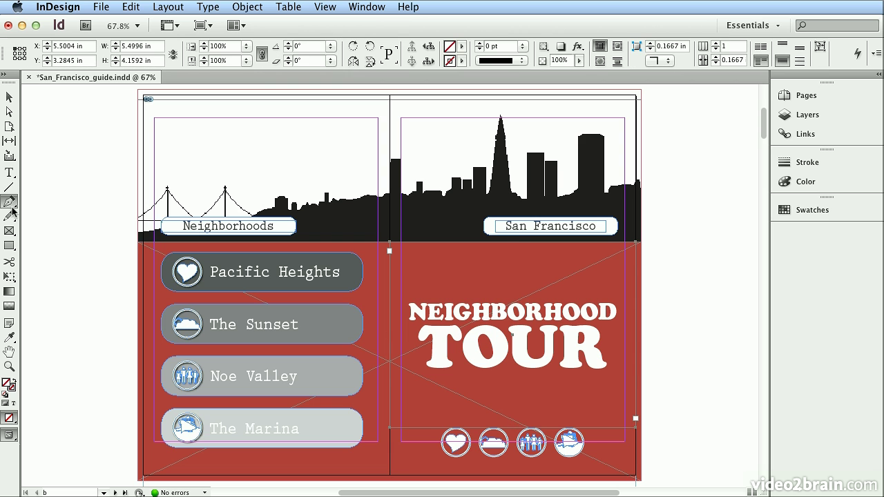
click(12, 206)
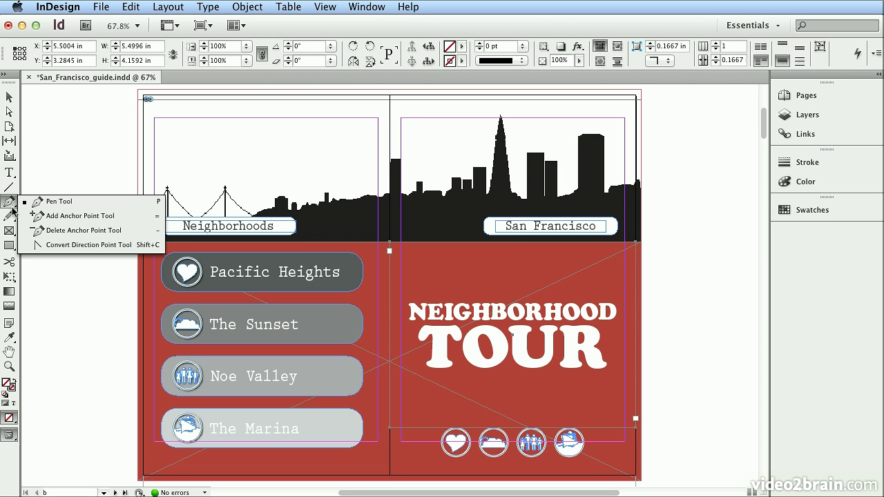
click(12, 209)
click(11, 204)
click(12, 209)
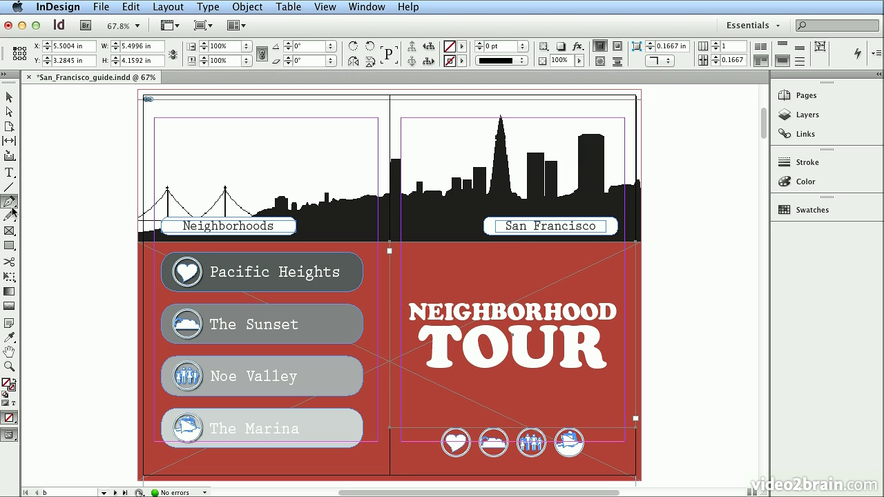
Examine the alternative tools grouped under the Eyedropper, Rectangle and Rectangle Frame tools.
click(12, 339)
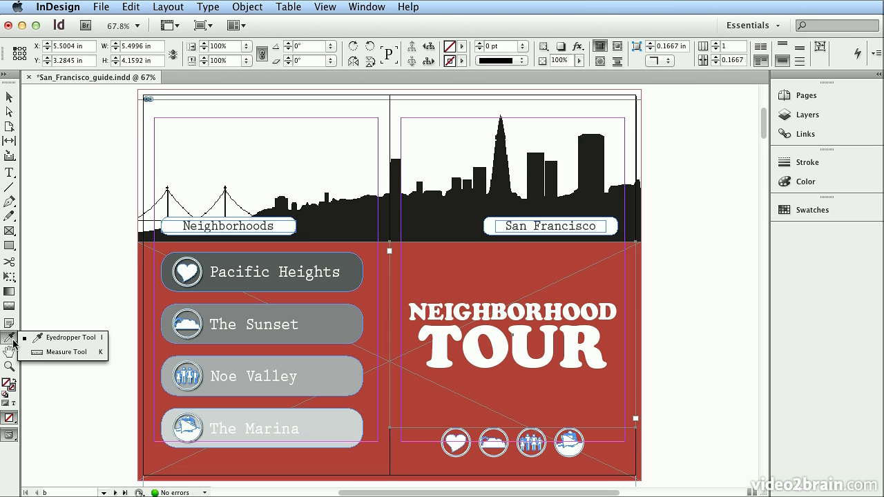
click(13, 341)
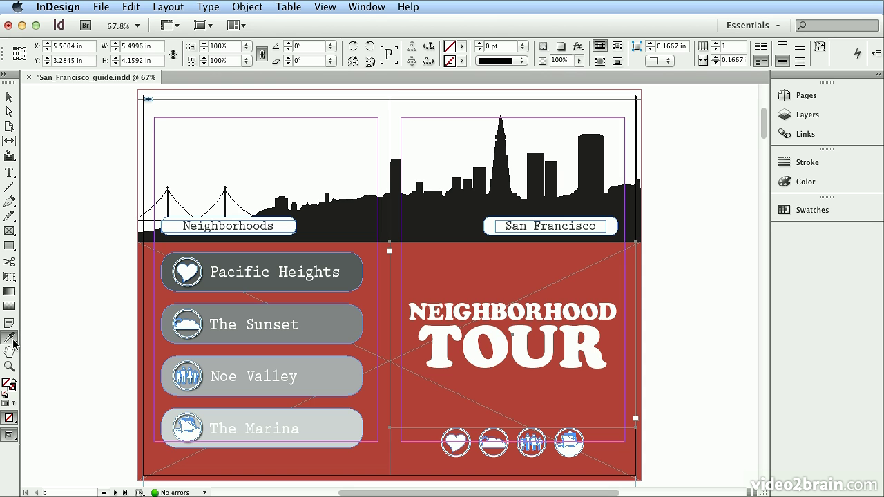
click(7, 249)
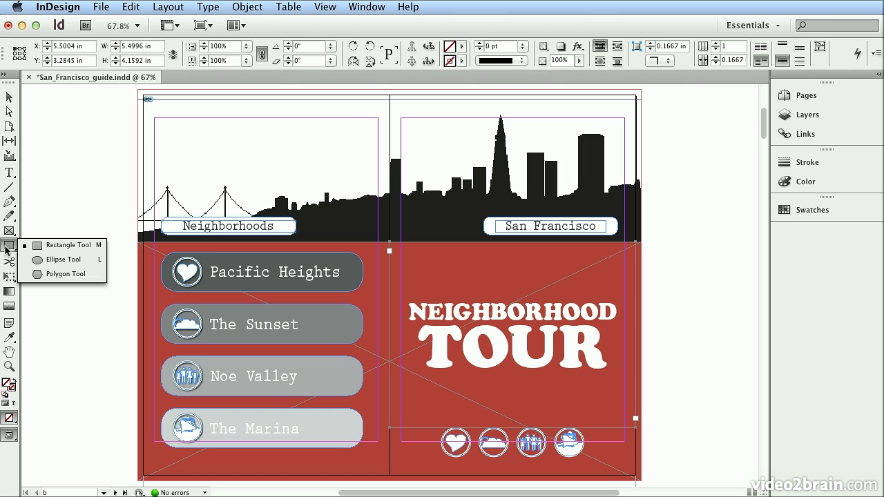
click(9, 232)
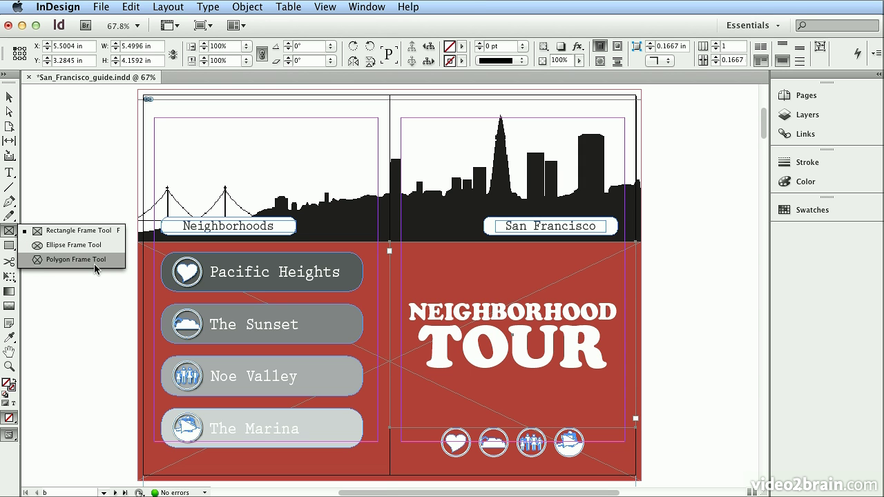
click(62, 231)
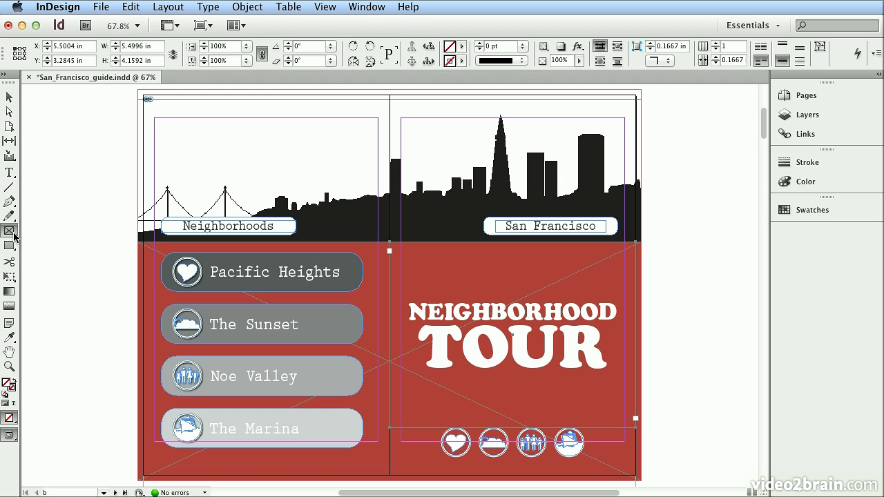
Activate the Selection tool and deselect the cover title frame.
click(9, 97)
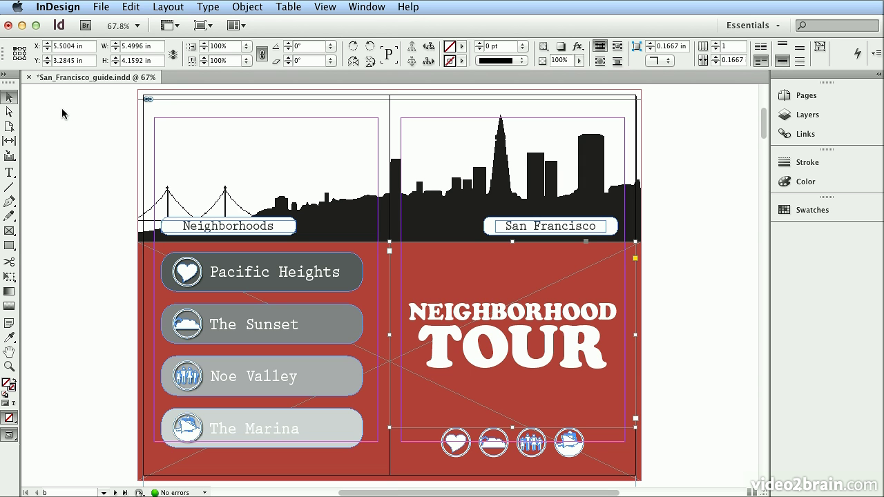
click(56, 162)
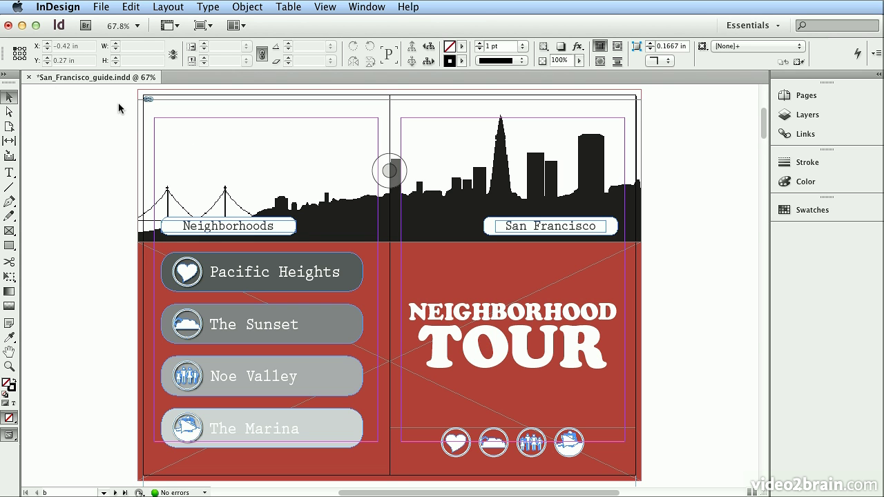
Expand the toolbox to two columns and collapse it back to a single column, twice.
click(5, 77)
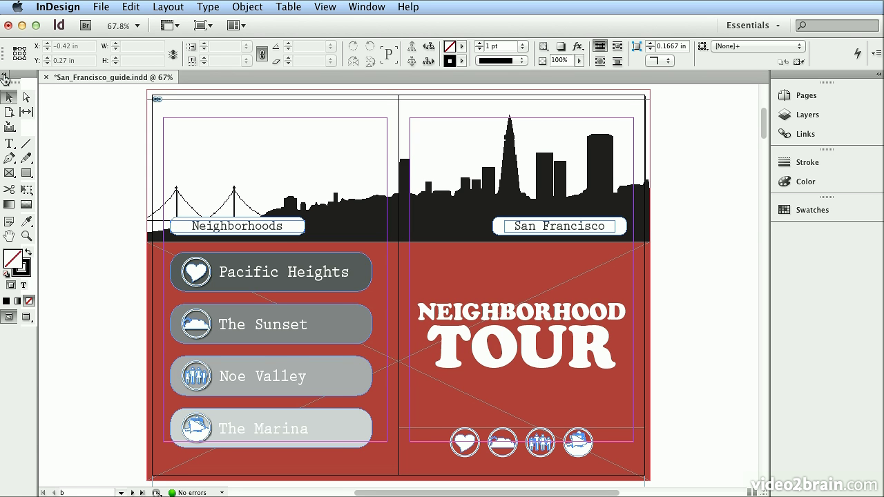
click(4, 76)
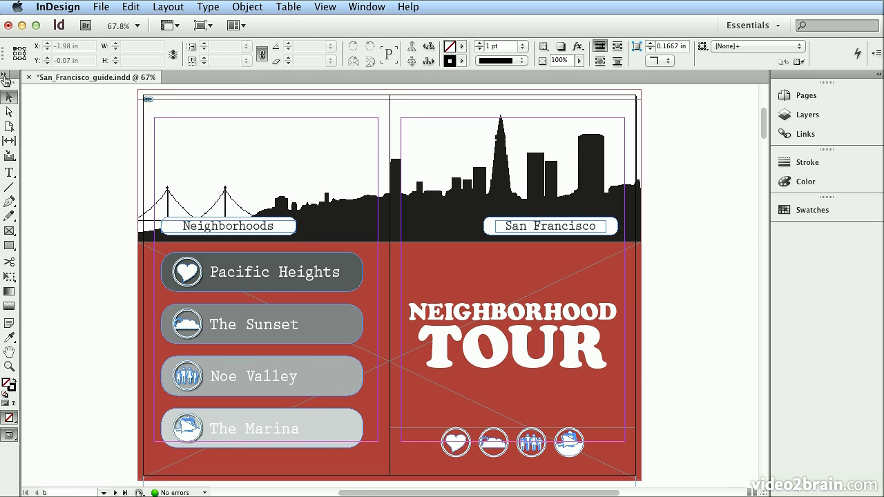
click(5, 77)
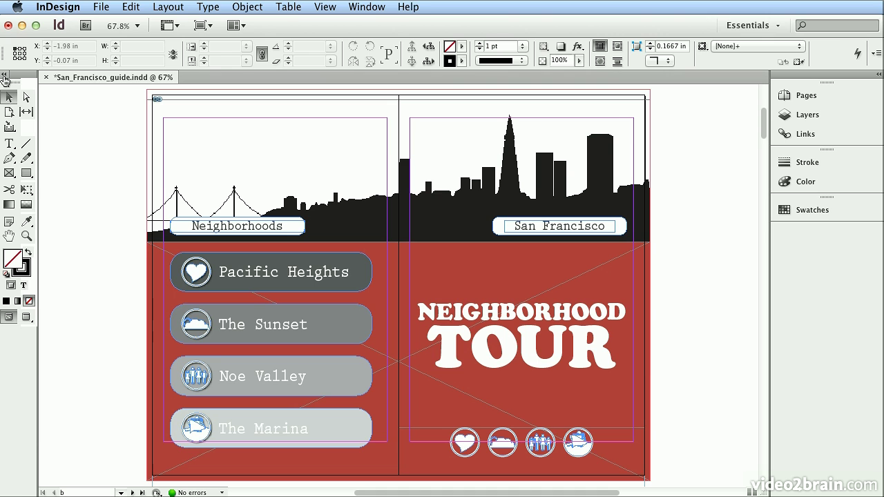
click(5, 76)
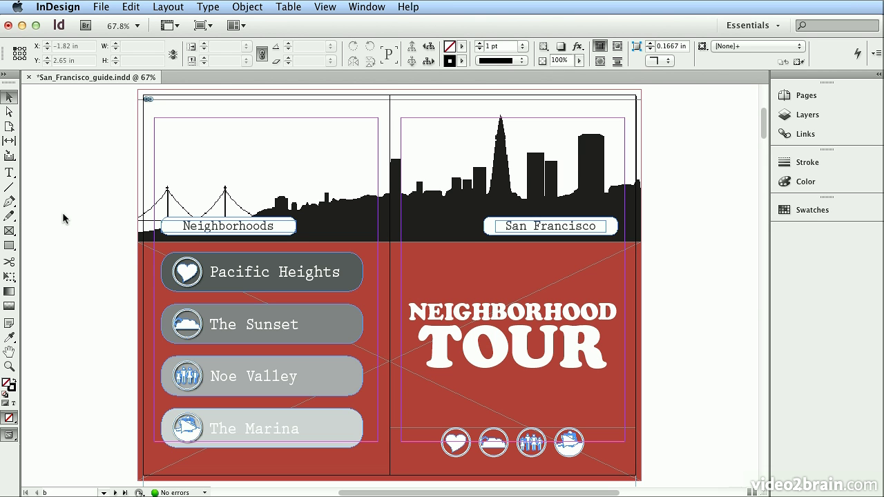
Alternate between the Ellipse tool and the Free Transform tool using their single-letter shortcuts.
key(l)
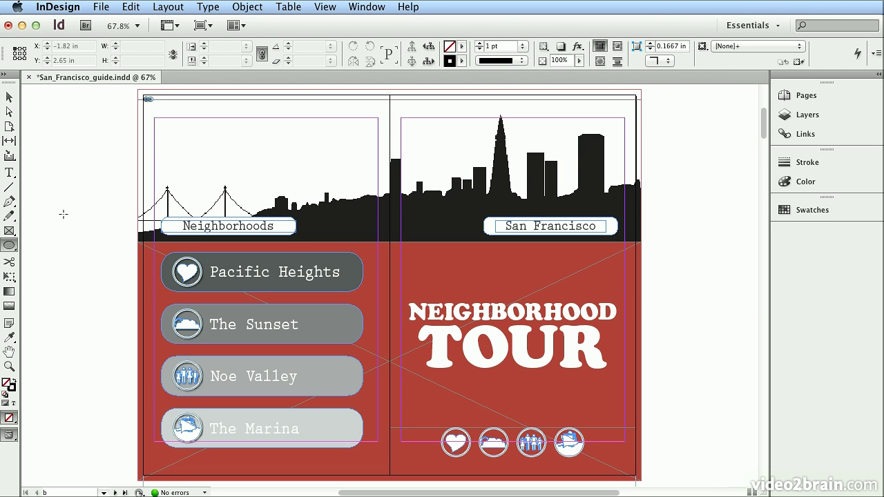
key(e)
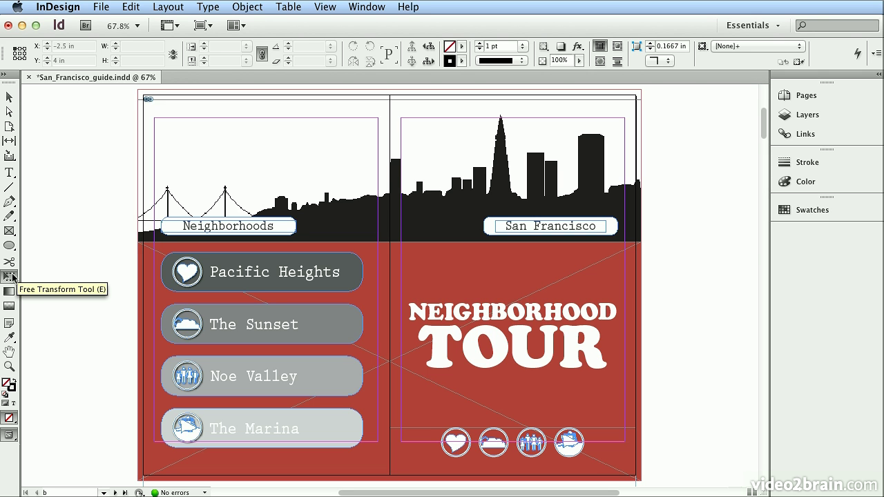
key(l)
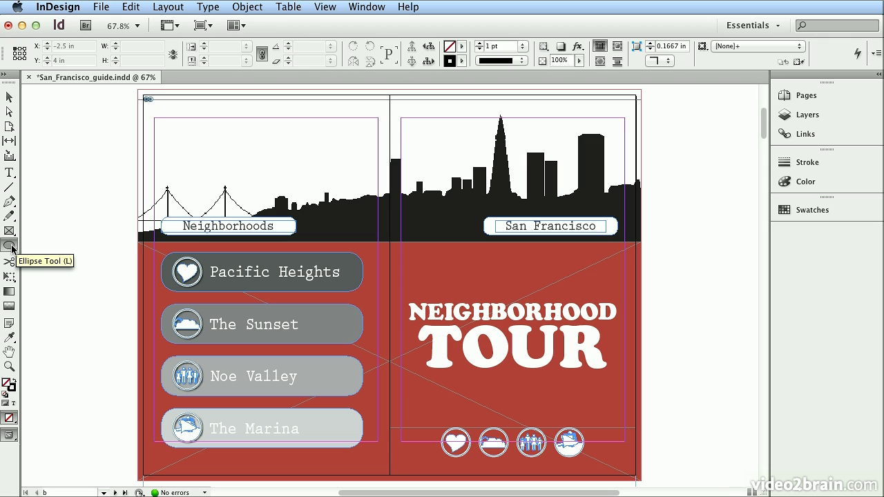
key(e)
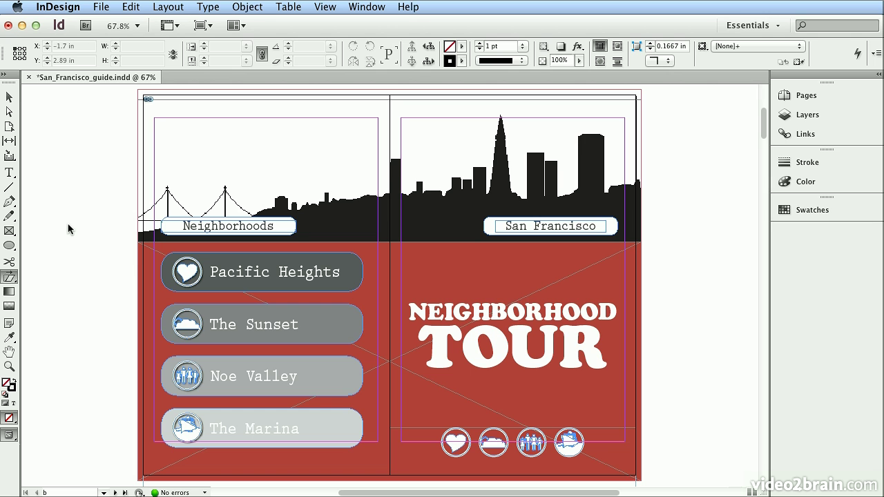
Examine the alternative tools grouped under the Type, Pen and Pencil tools, and return to the Selection tool.
click(10, 100)
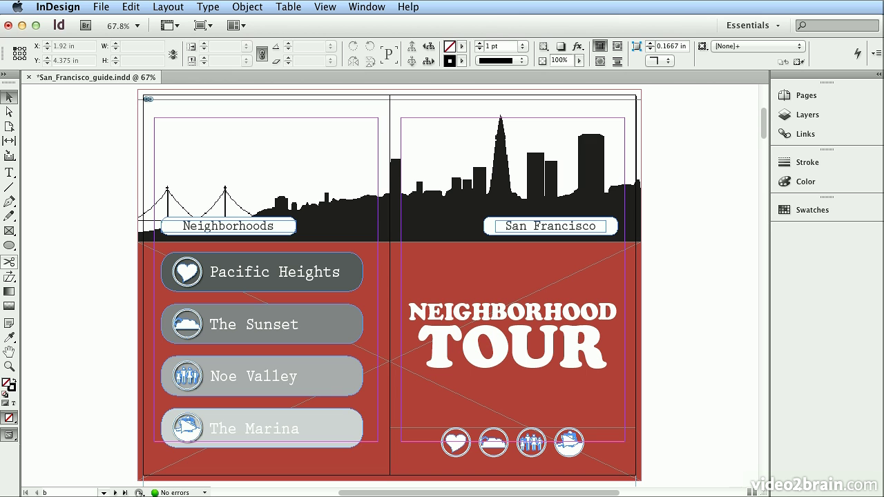
click(7, 176)
click(6, 176)
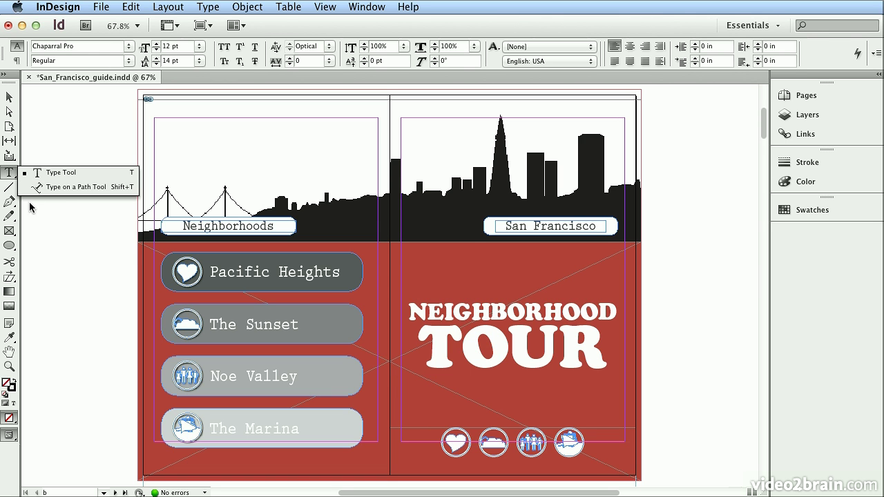
click(9, 203)
click(10, 203)
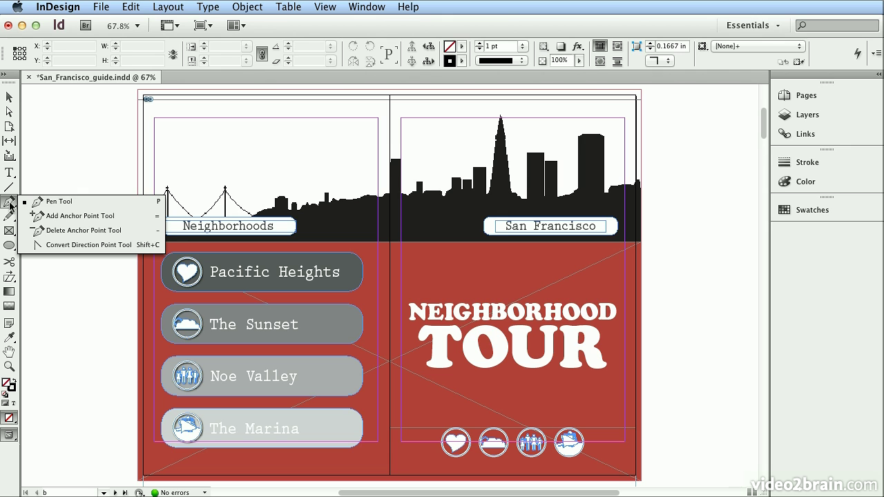
click(9, 217)
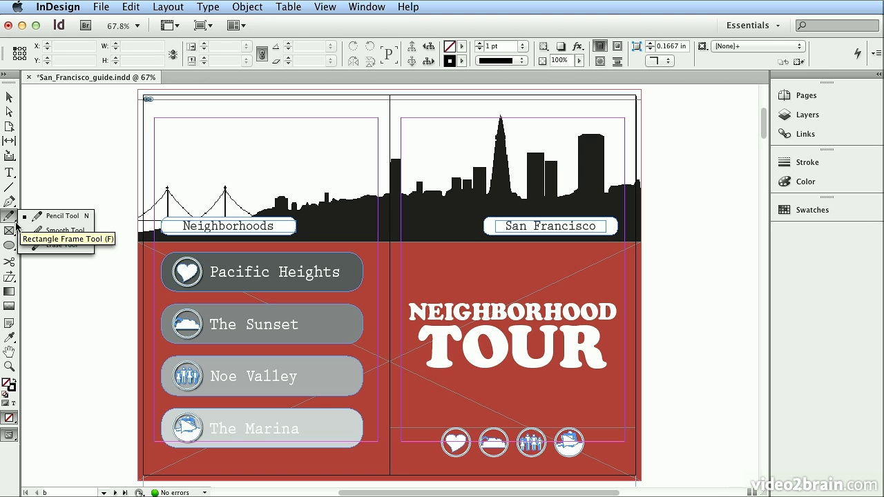
click(9, 97)
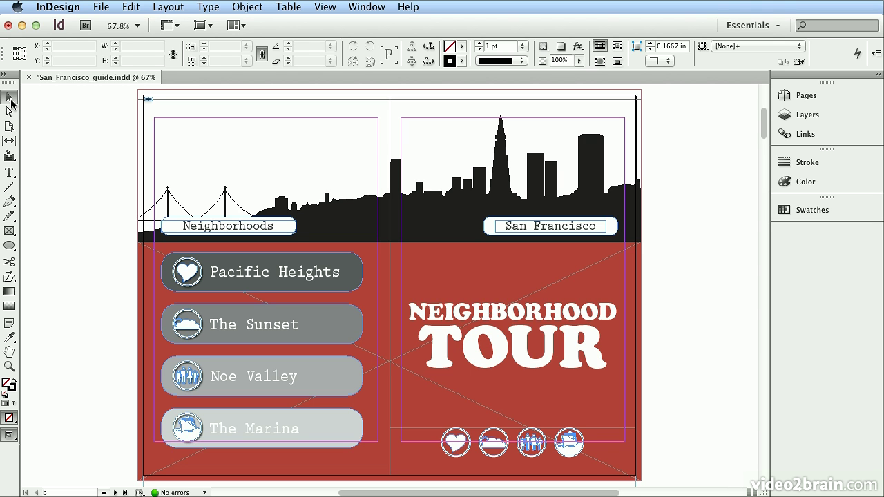